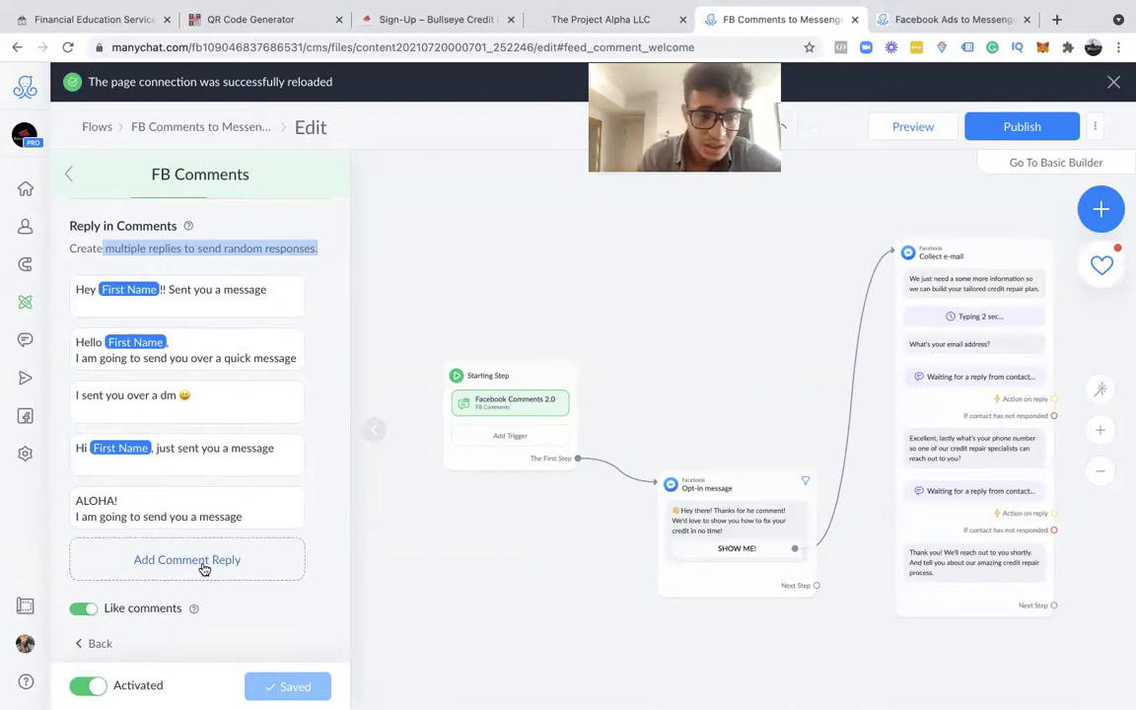
Step: Publish the FB Comments to Messenger flow
scroll(203, 569, down, 1)
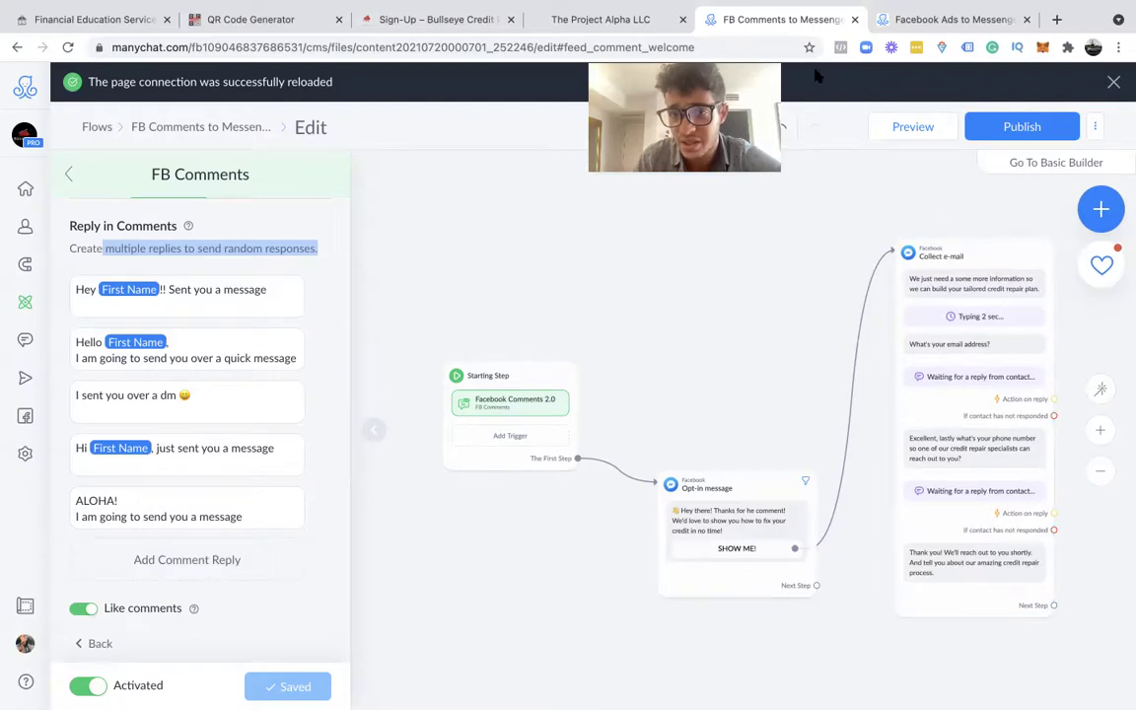
mouse_move(784, 5)
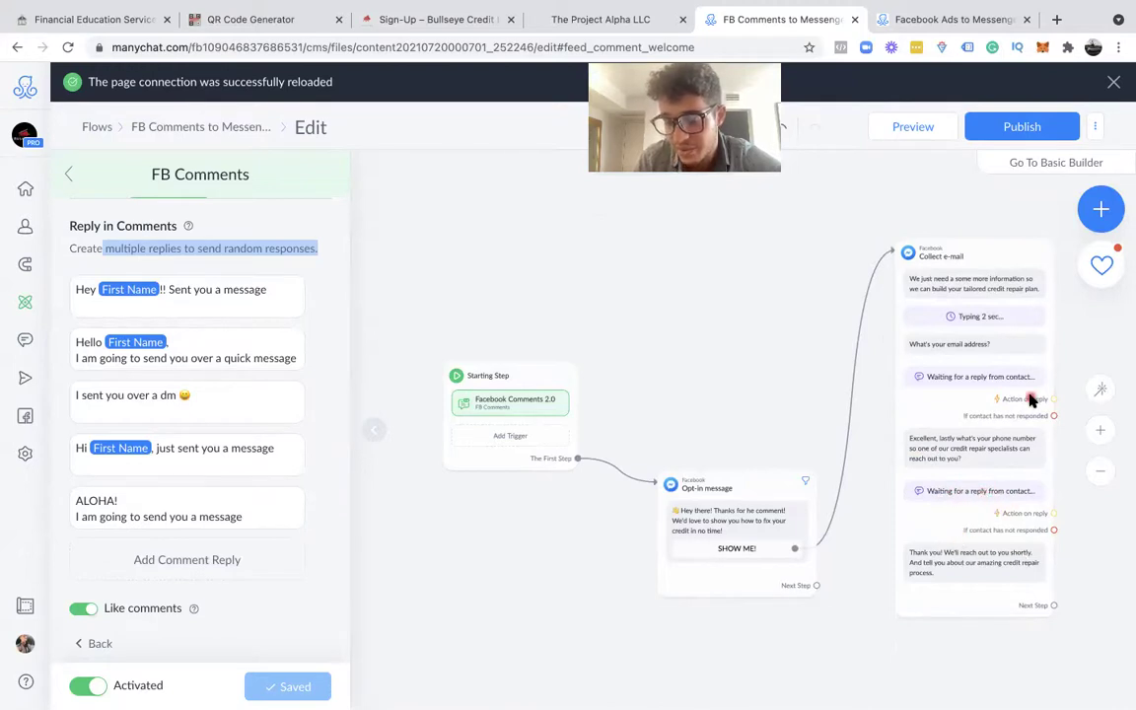
click(1022, 128)
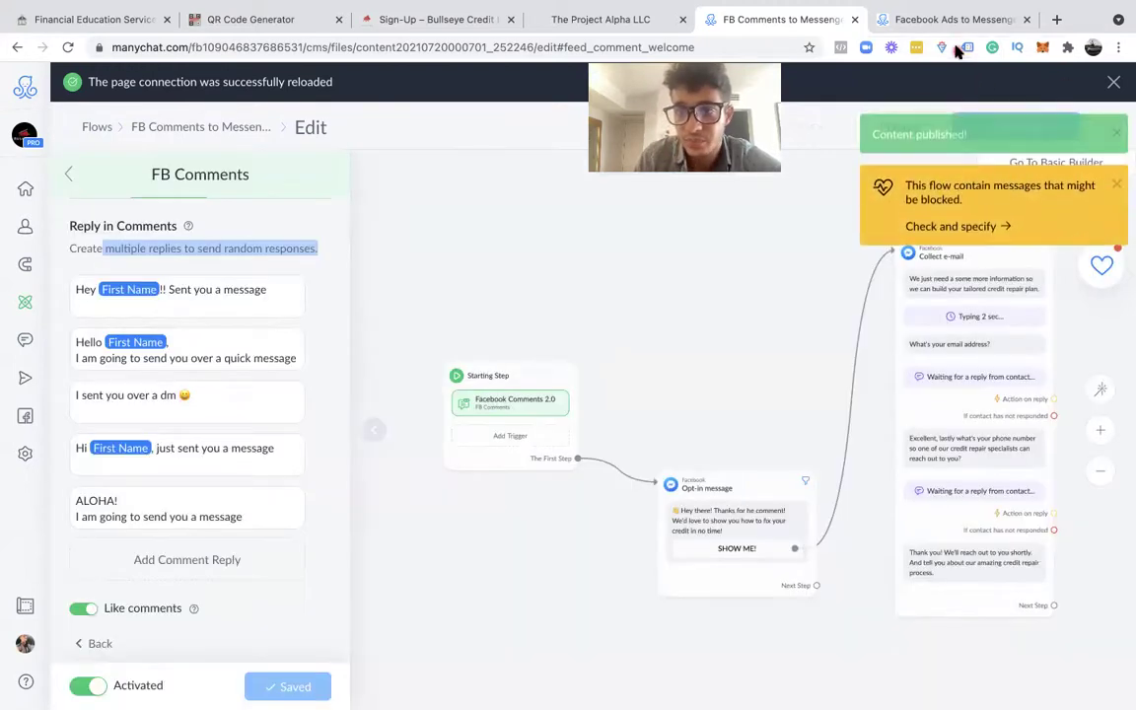
Step: Bring up the Facebook Ads to Messenger → GHL flow and reposition its canvas
click(952, 18)
drag(787, 311, 680, 347)
drag(633, 285, 688, 284)
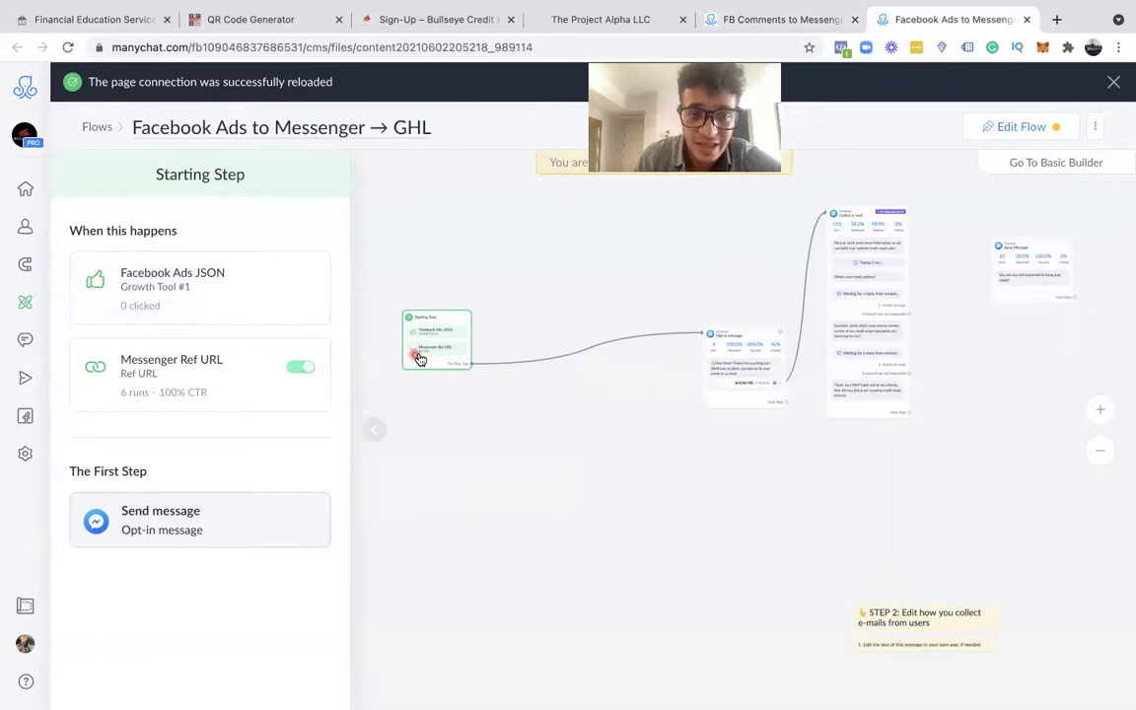
Step: View the Opt-in message step's statistics in the ads flow
drag(453, 345, 567, 313)
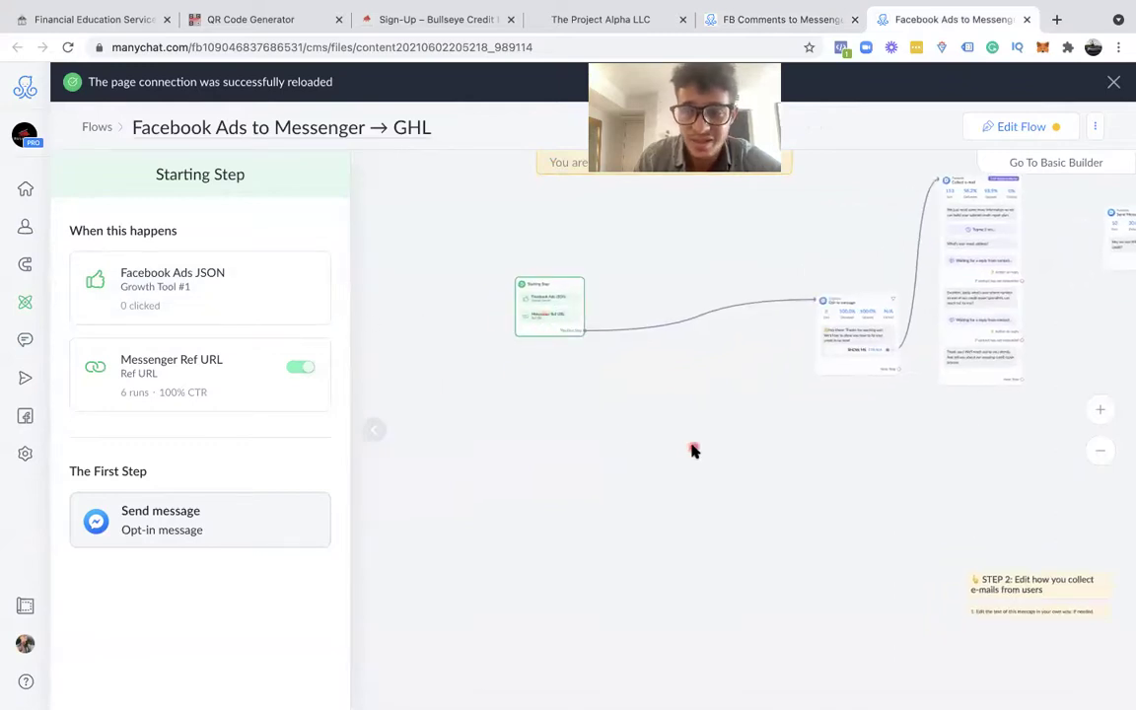
drag(693, 450, 617, 512)
scroll(621, 483, right, 2)
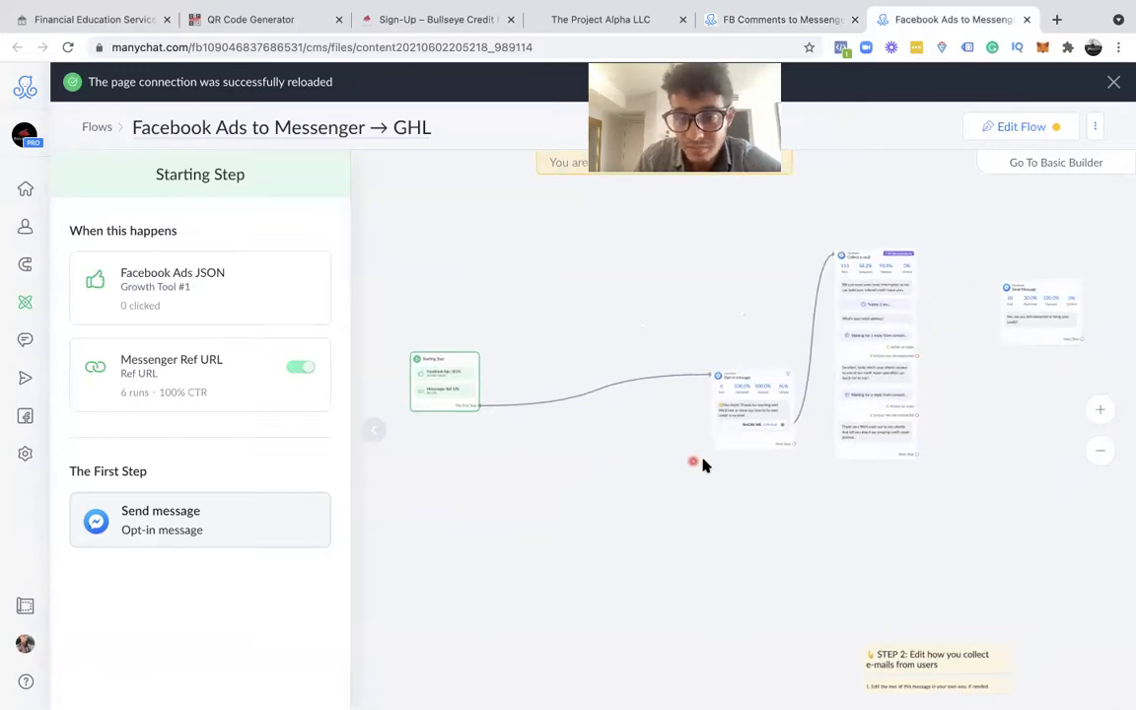
scroll(743, 418, right, 3)
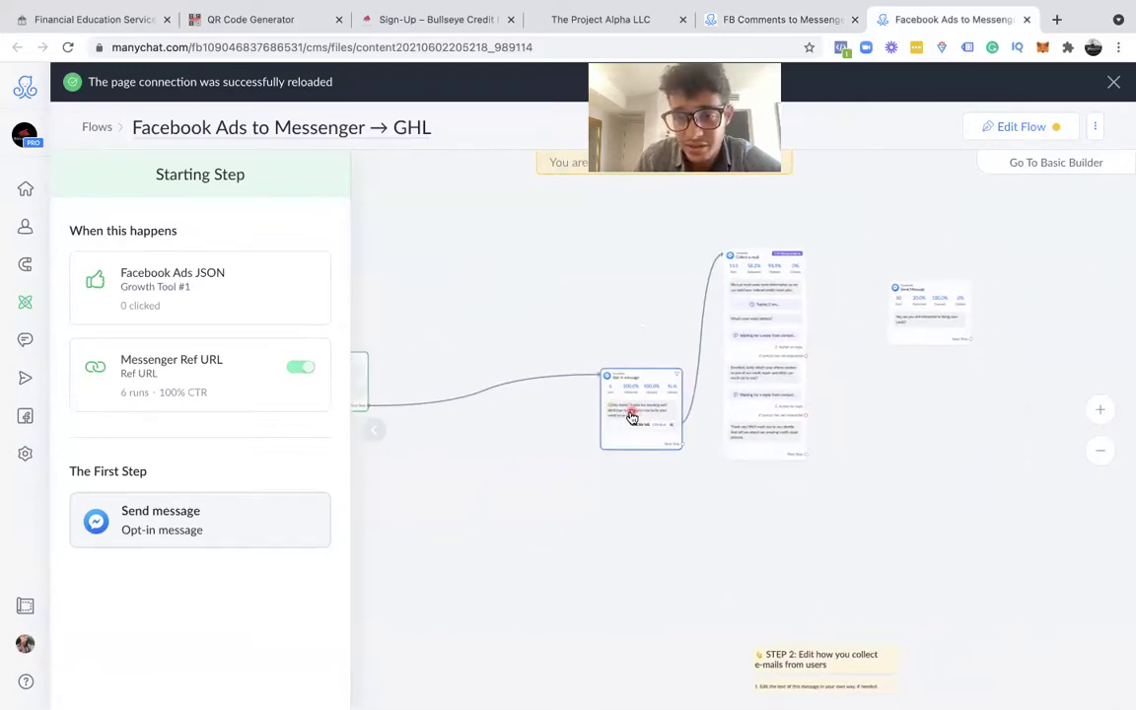
click(624, 442)
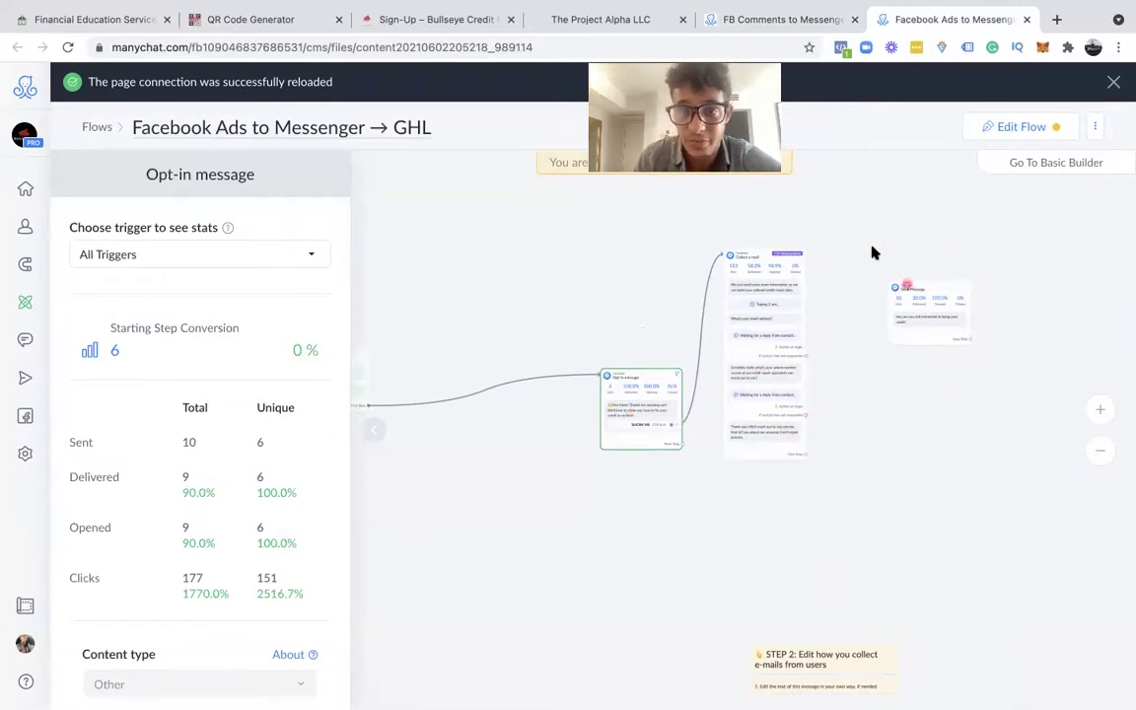
Step: Move between the FB Comments flow, Facebook Business Settings and The Project Alpha LLC CRM, ending in the CRM
click(641, 19)
click(758, 22)
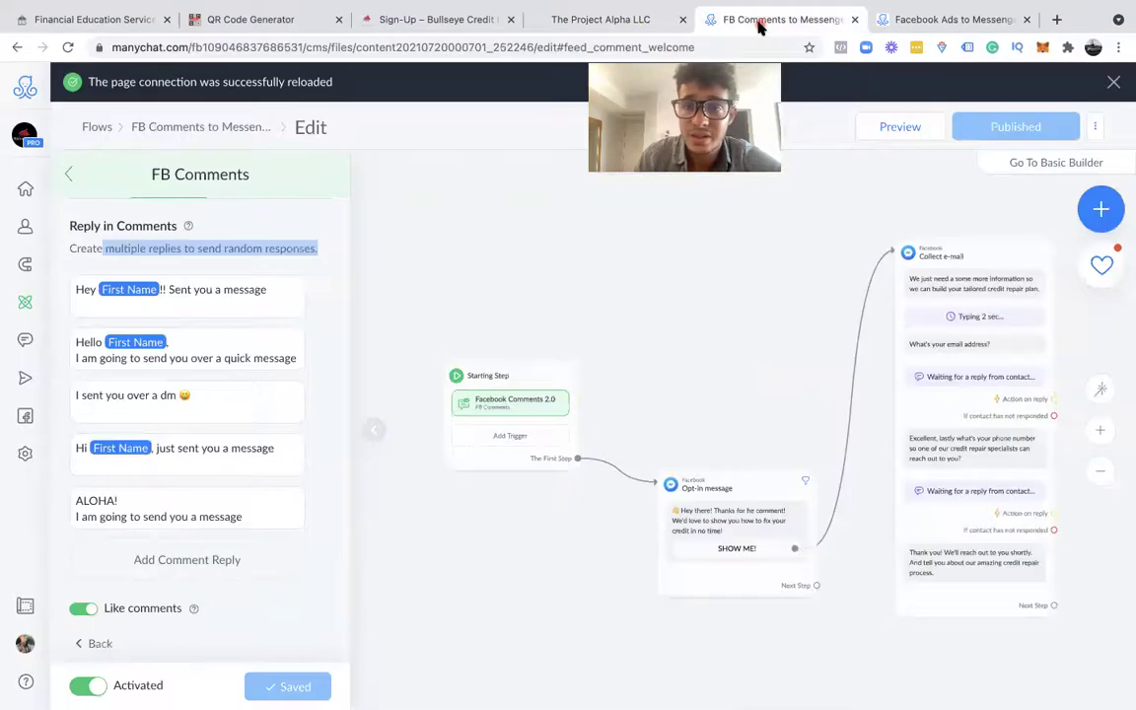
key(ctrl+Right)
key(ctrl+Left)
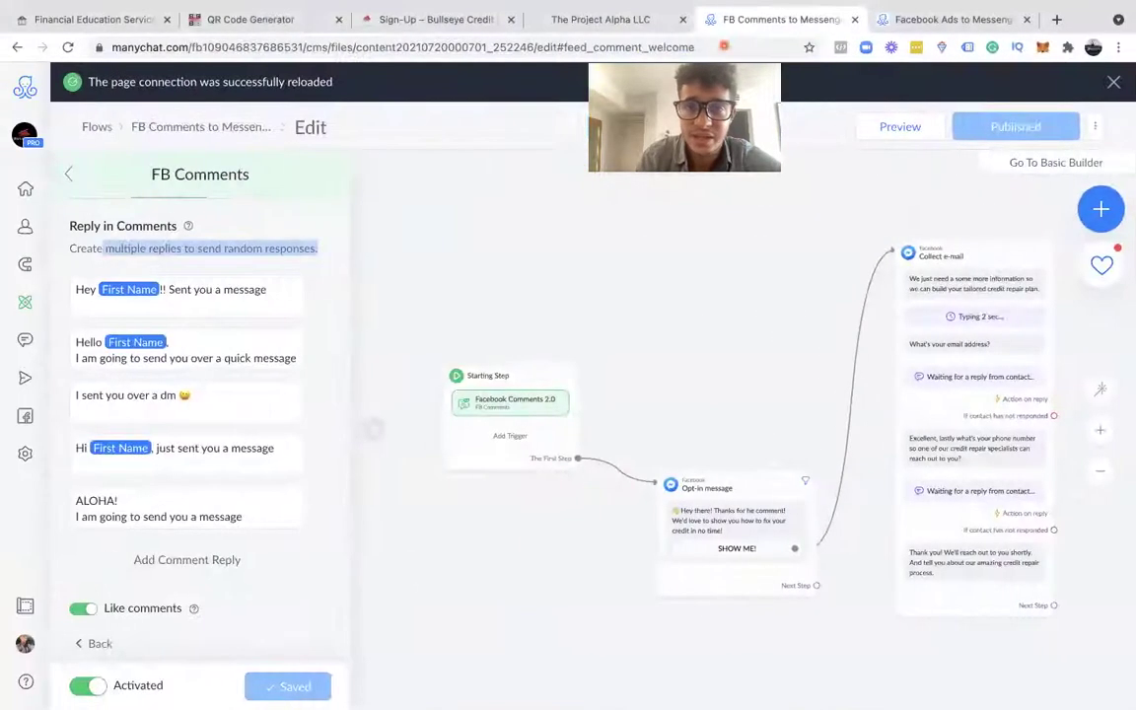
click(588, 22)
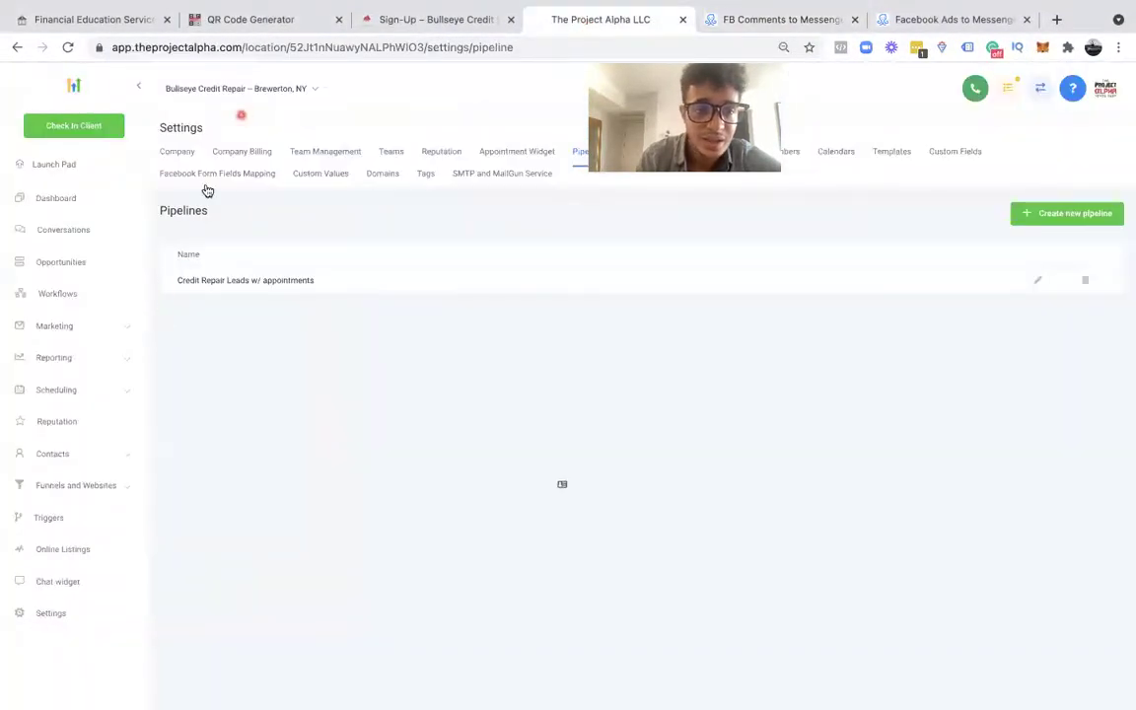
Step: Open the Opportunities pipeline board and look across its stages, from the manychat new leads onward
click(62, 263)
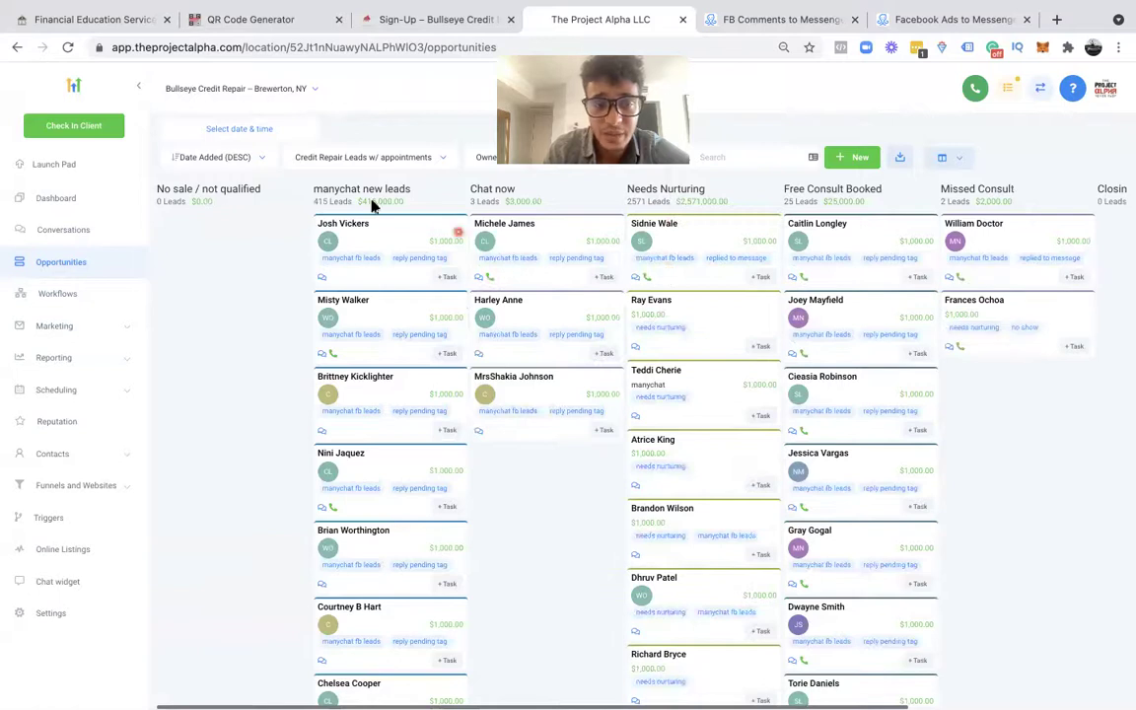
click(365, 478)
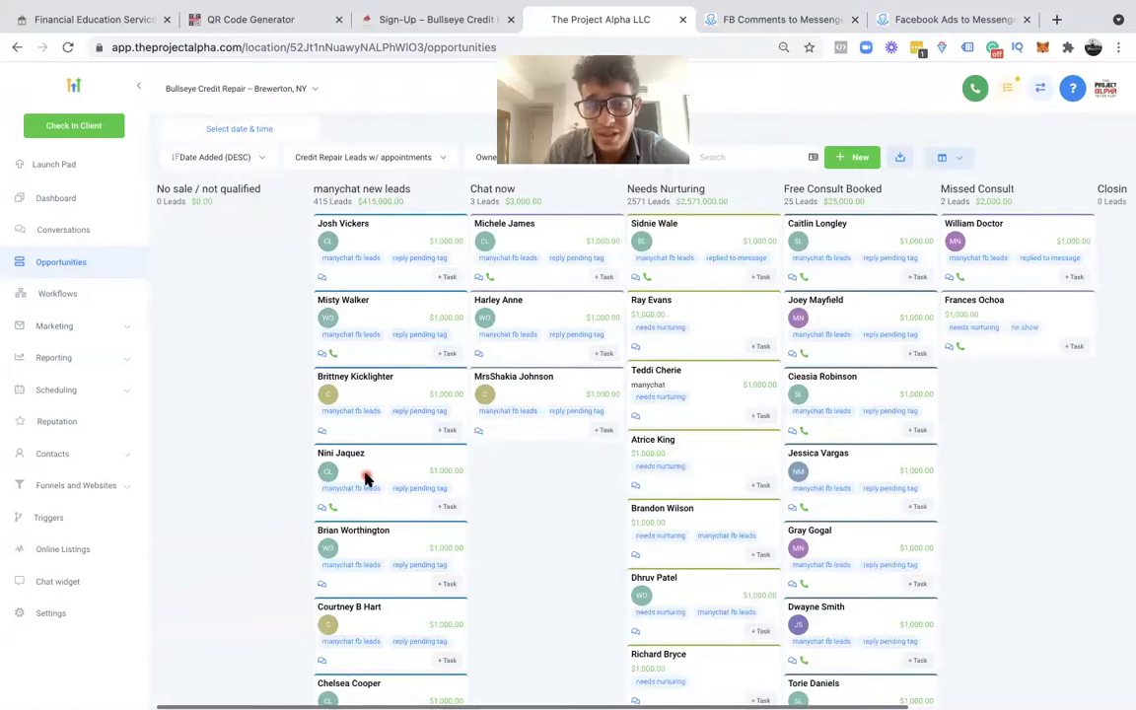
click(357, 310)
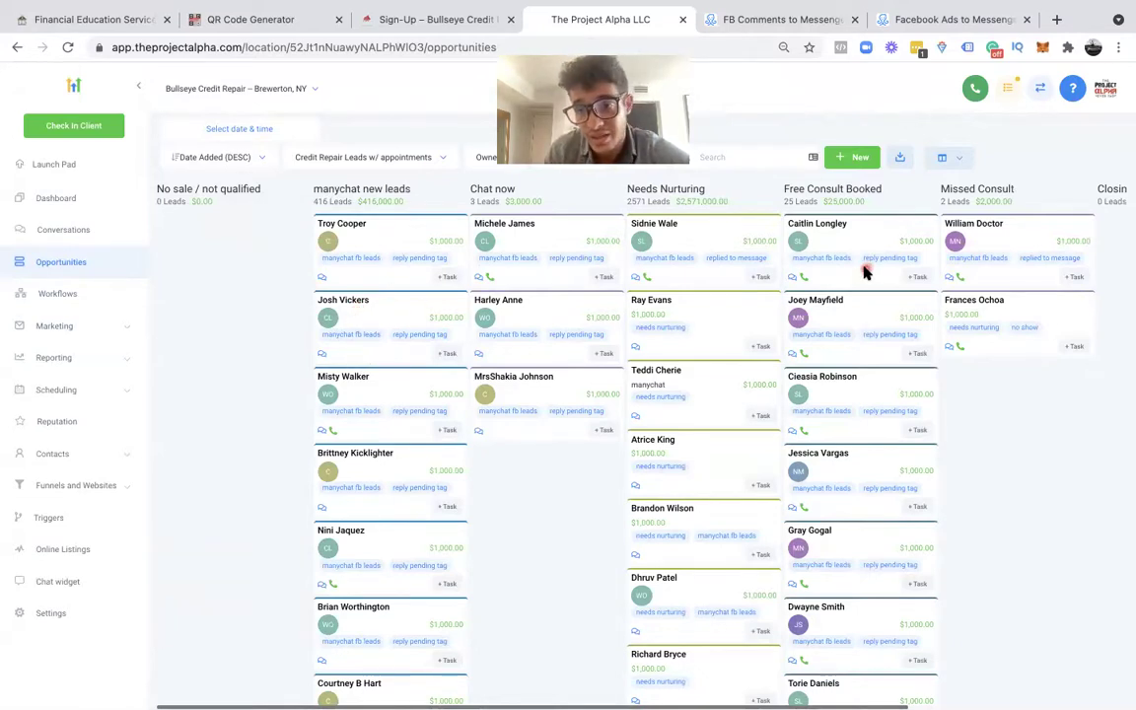
scroll(865, 272, right, 1)
scroll(865, 272, right, 5)
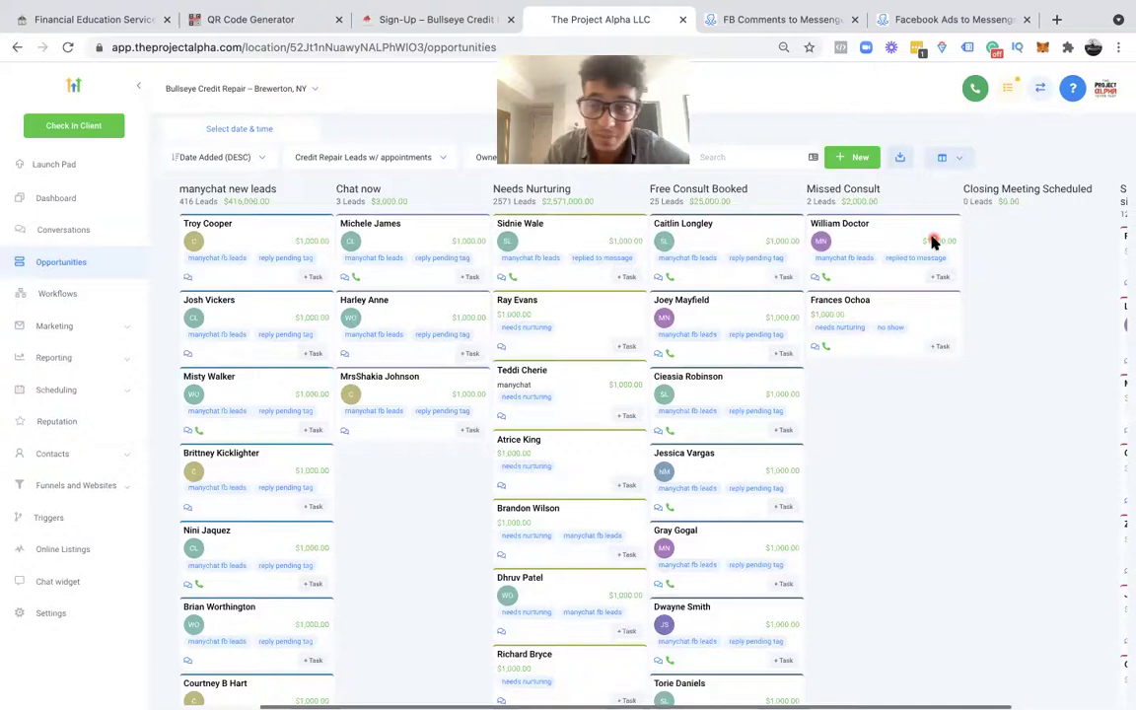
scroll(934, 243, right, 2)
scroll(934, 243, right, 4)
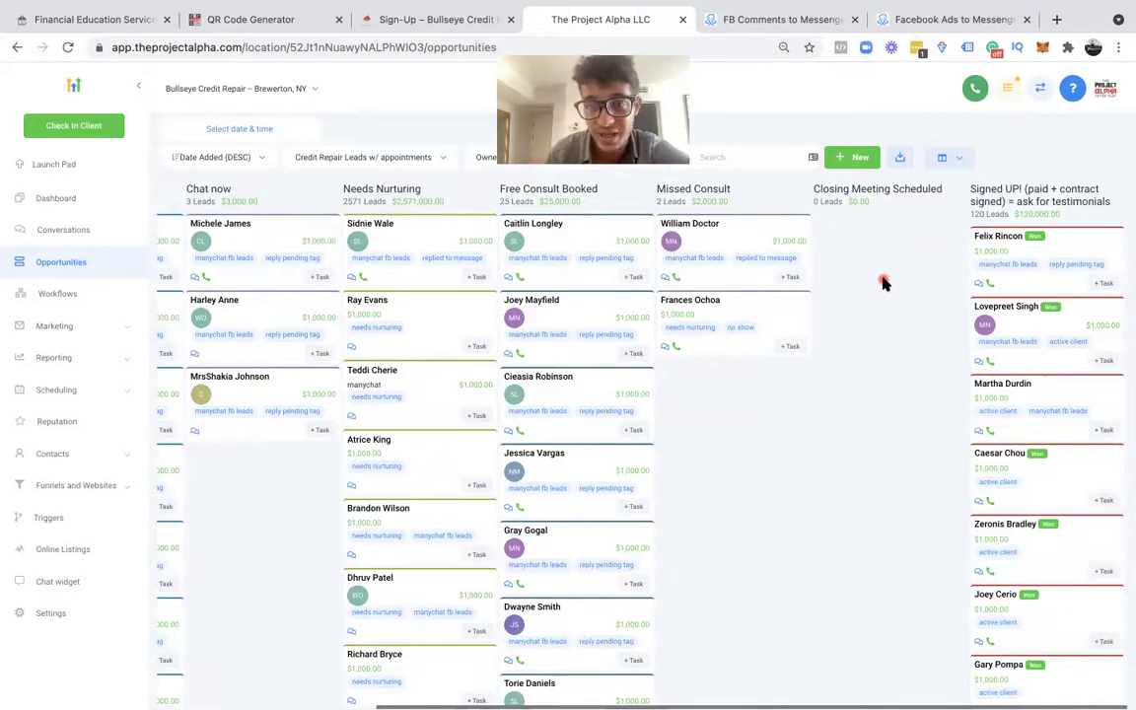
Step: Highlight the Closing Meeting Scheduled, Free Consult Booked and Signed UP! stage names
drag(843, 191, 902, 191)
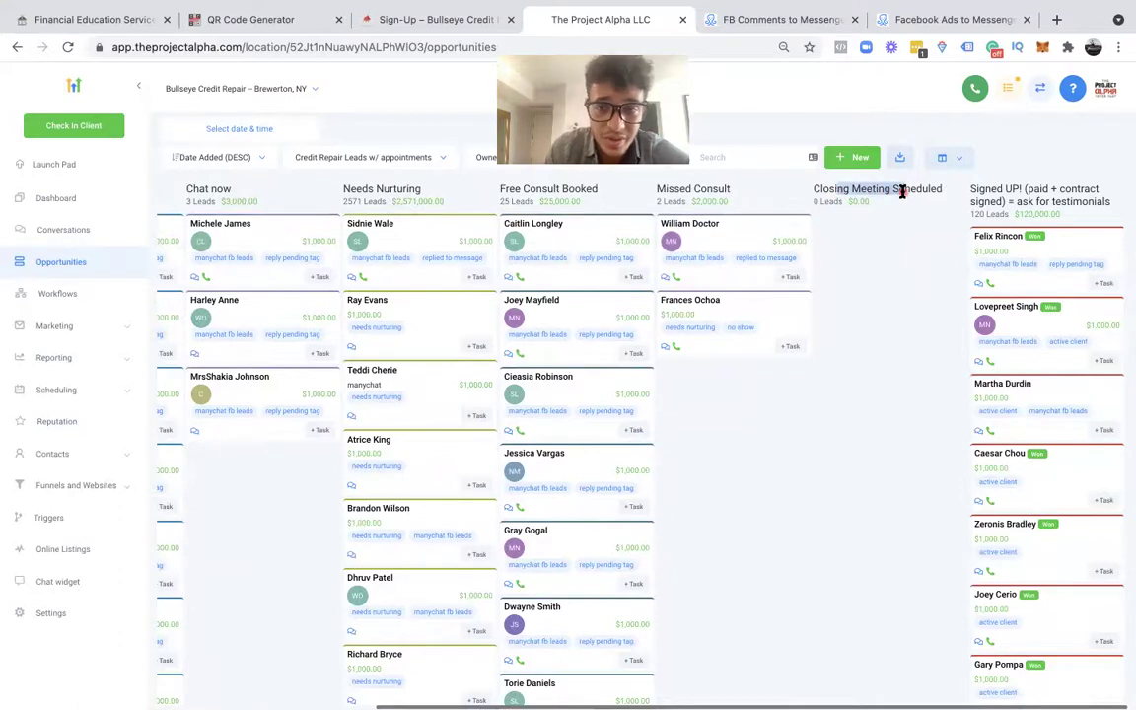
click(901, 191)
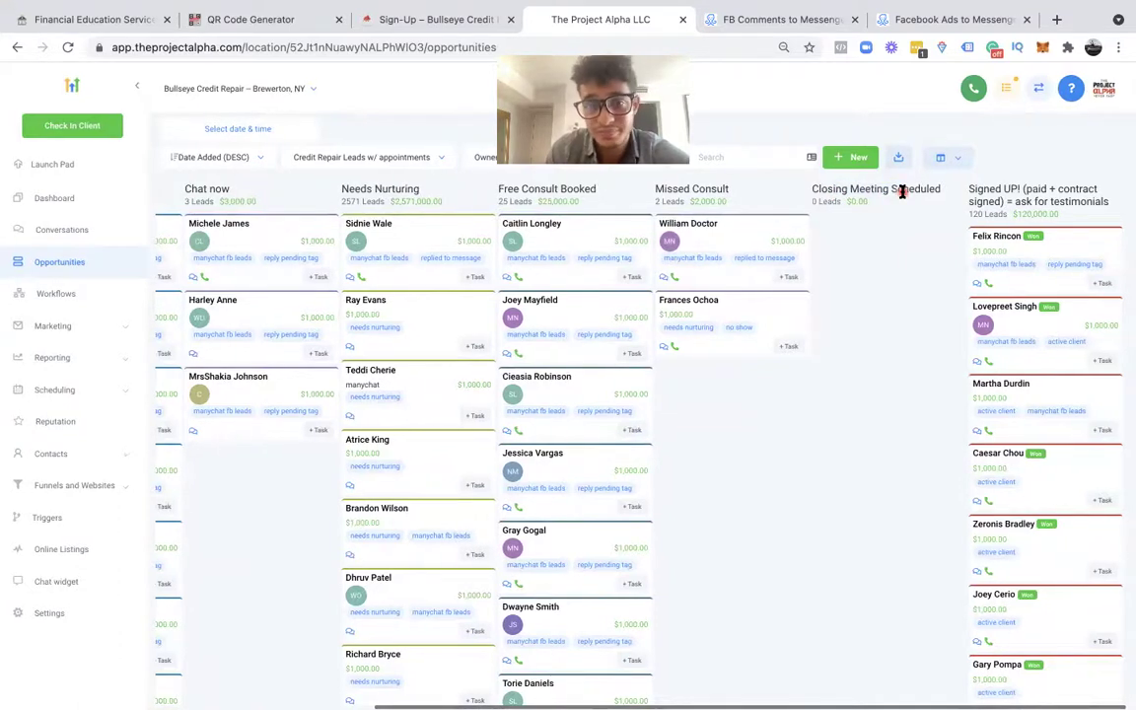
click(539, 194)
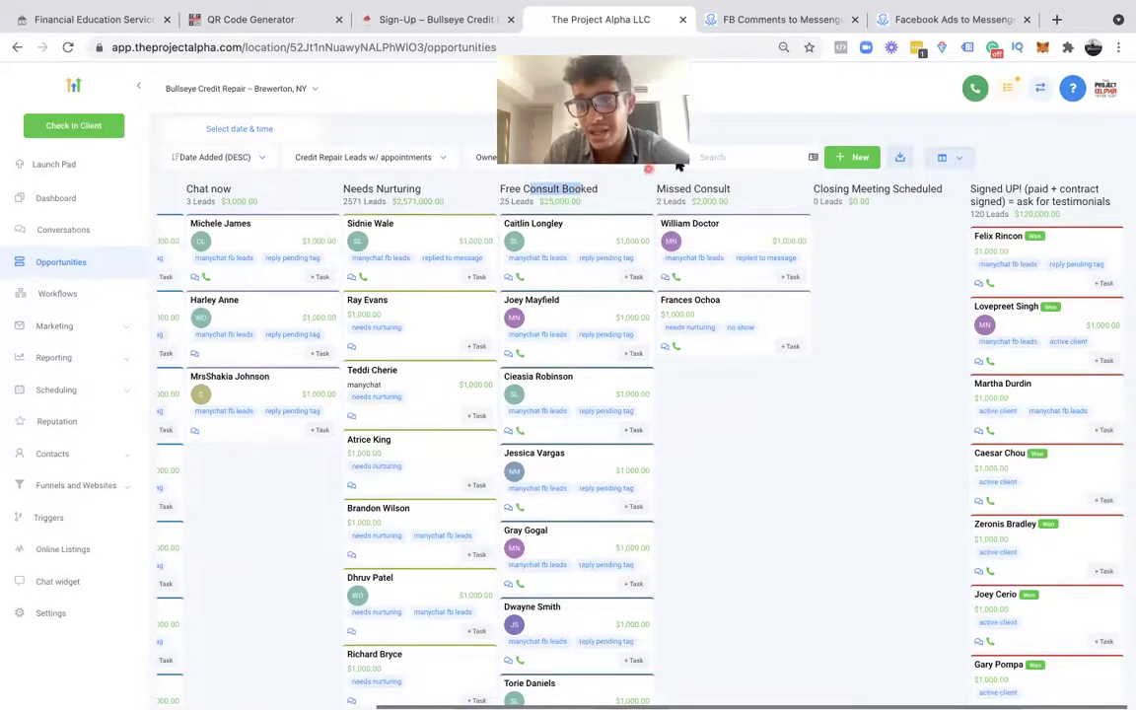
click(1036, 253)
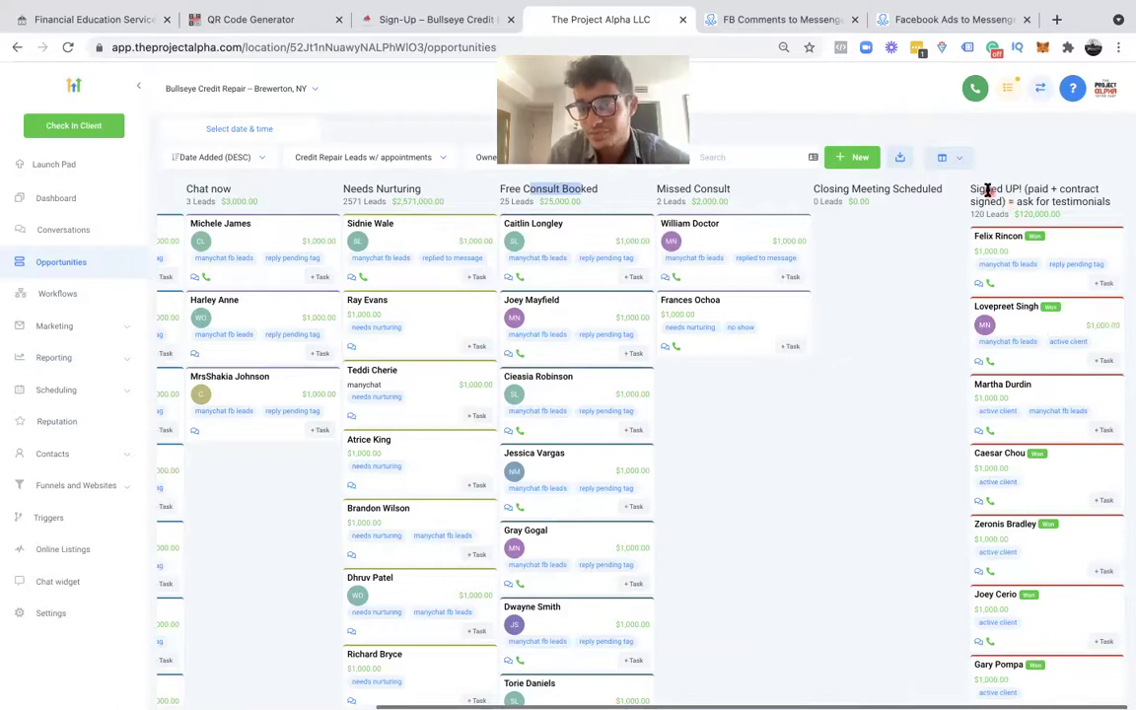
drag(989, 191, 1068, 204)
click(1035, 190)
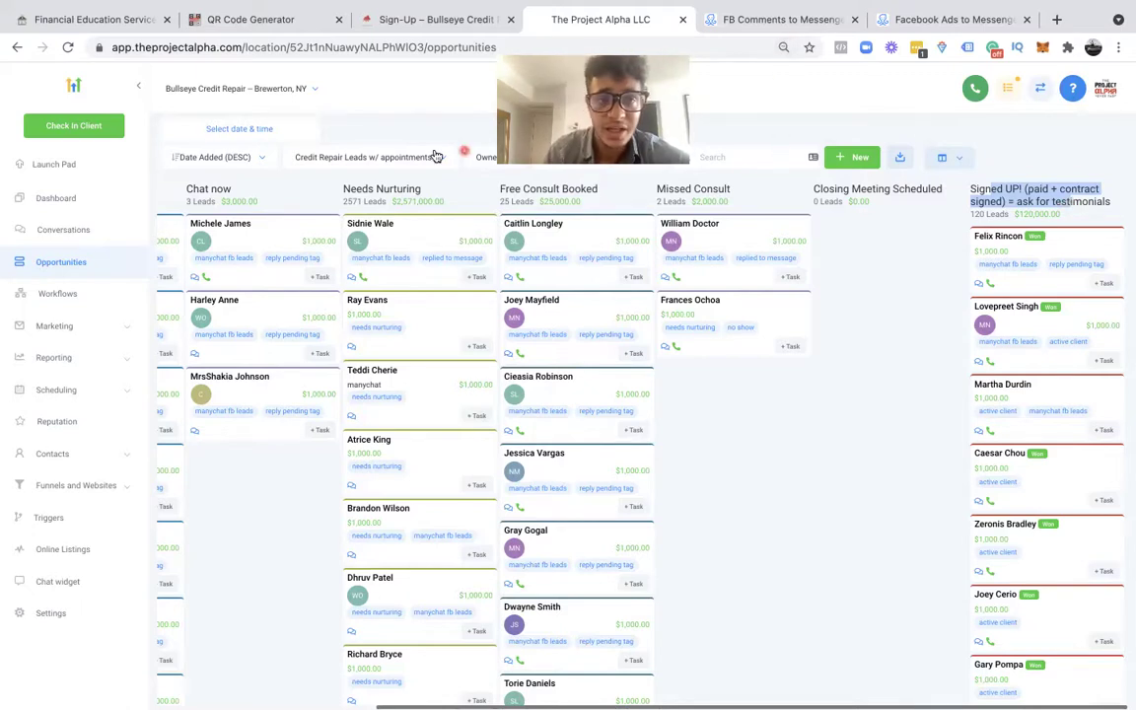
key(ctrl+Right)
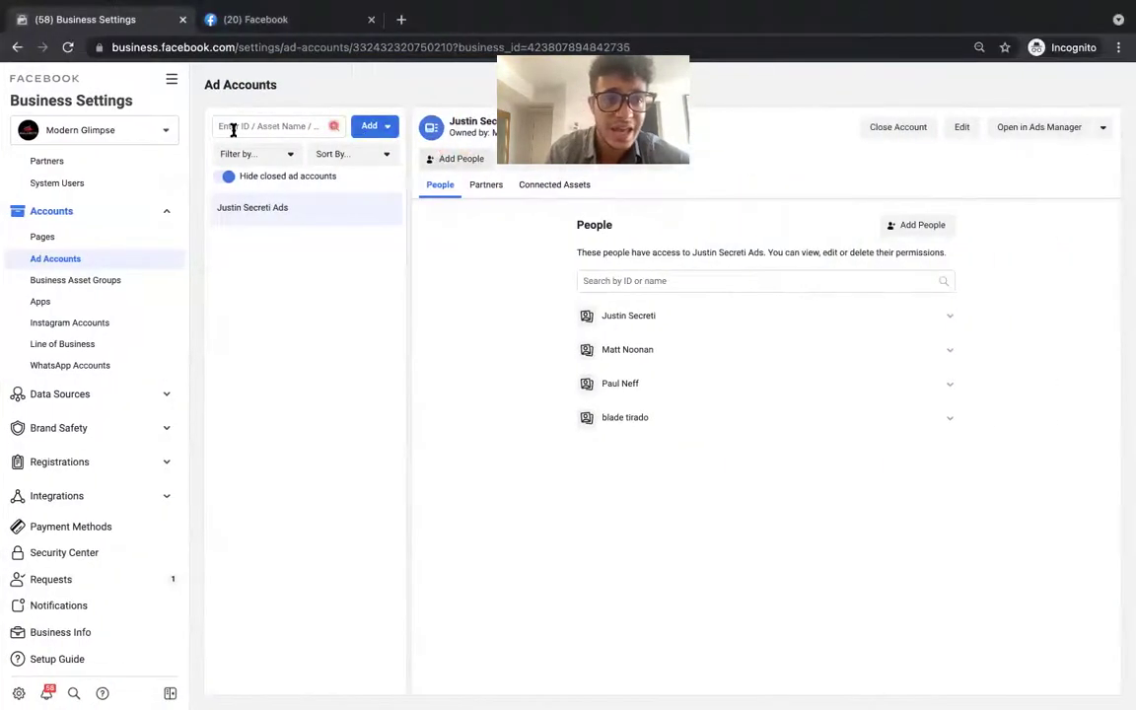
Step: Preview ad 1 of the manychat test v2 campaign as a Facebook Desktop News Feed post
click(1023, 134)
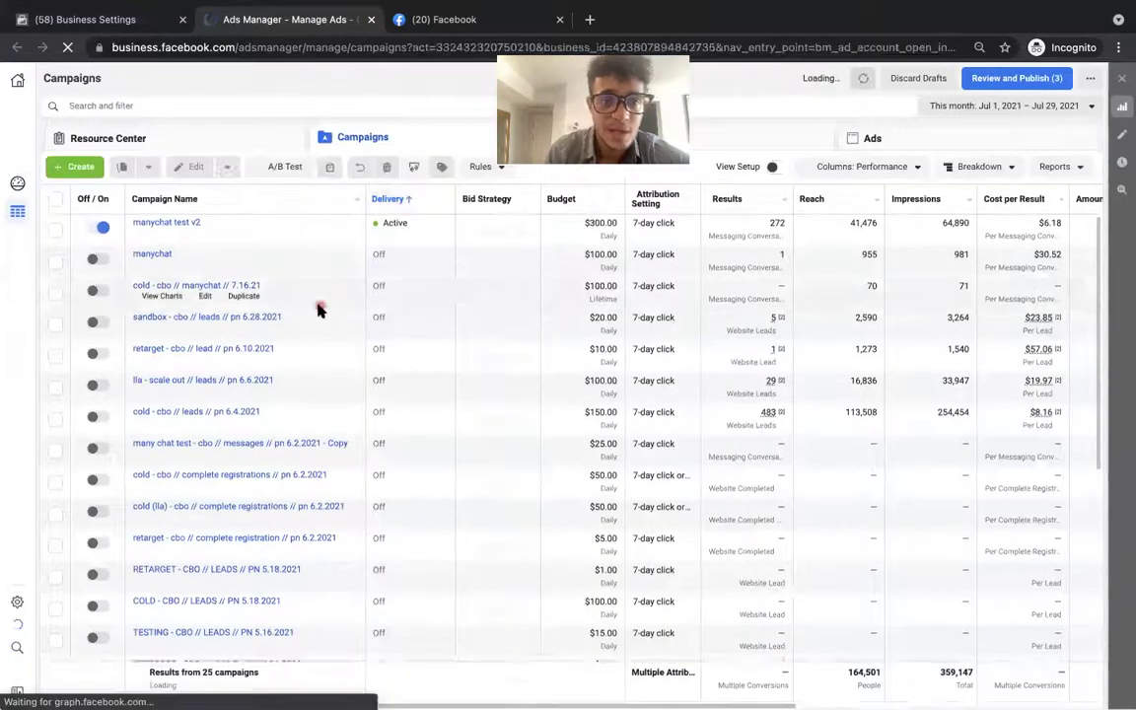
click(55, 229)
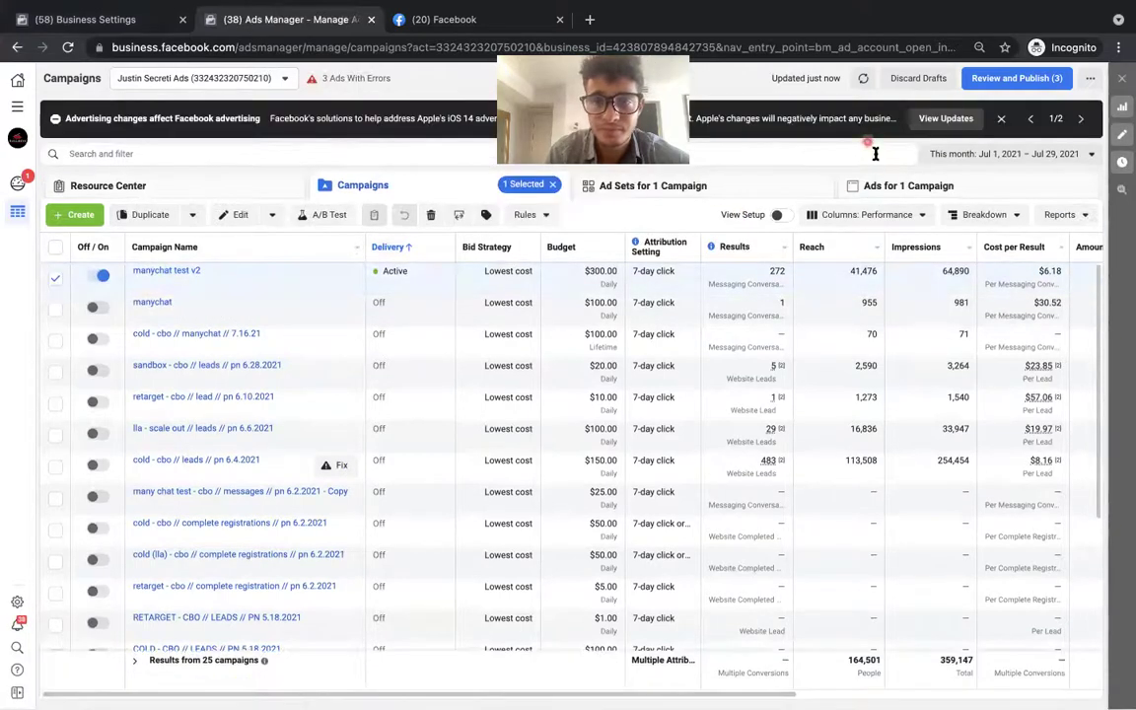
click(889, 187)
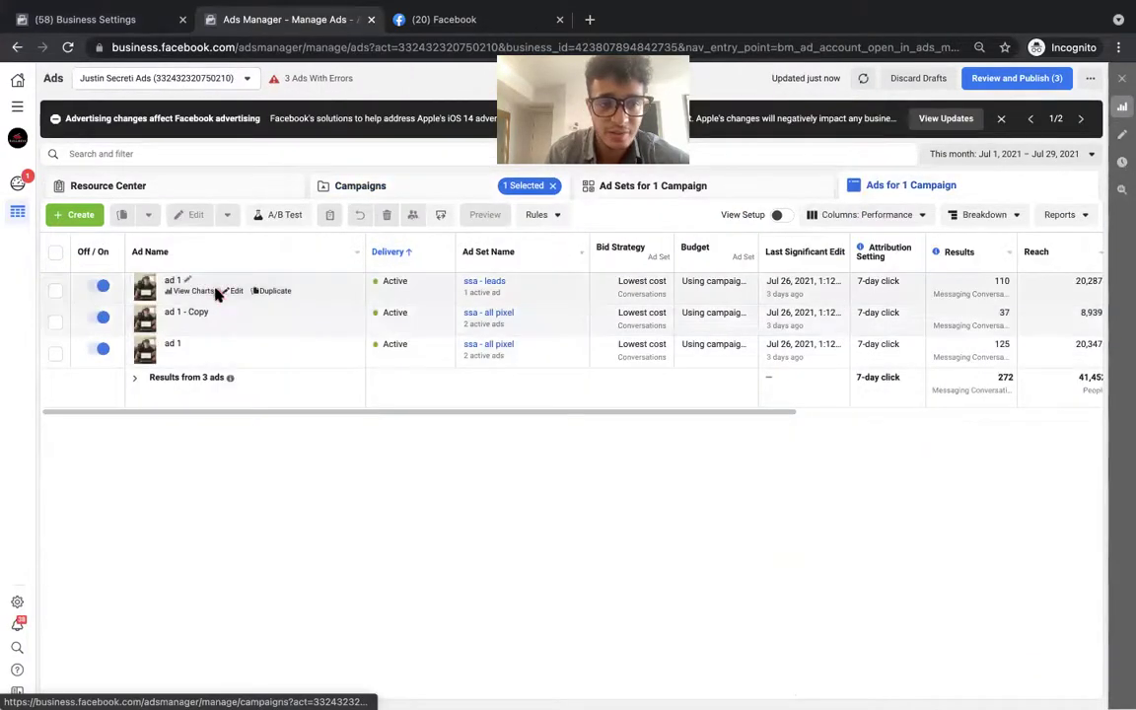
click(232, 291)
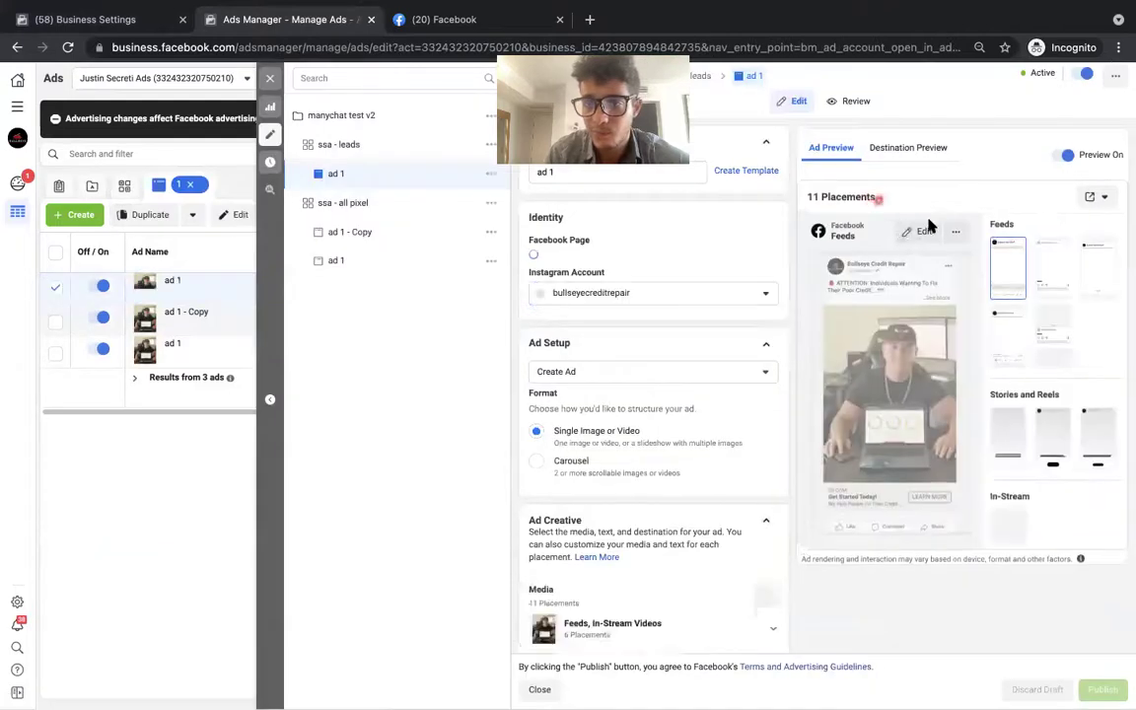
click(1105, 197)
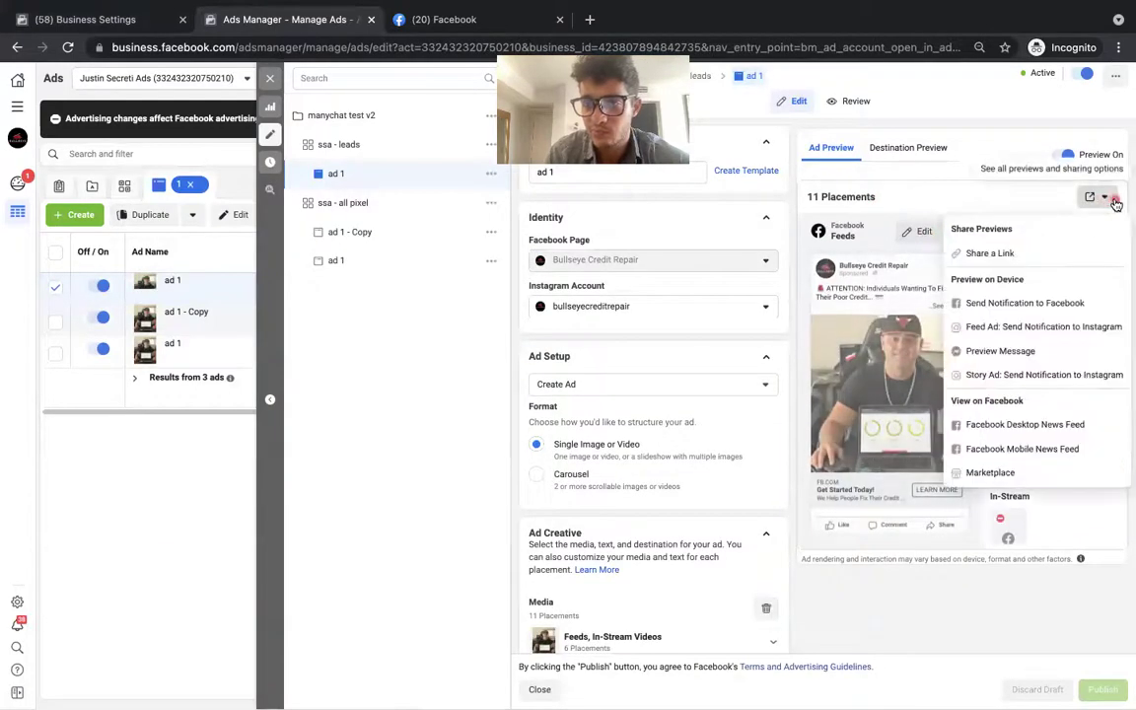
click(1002, 427)
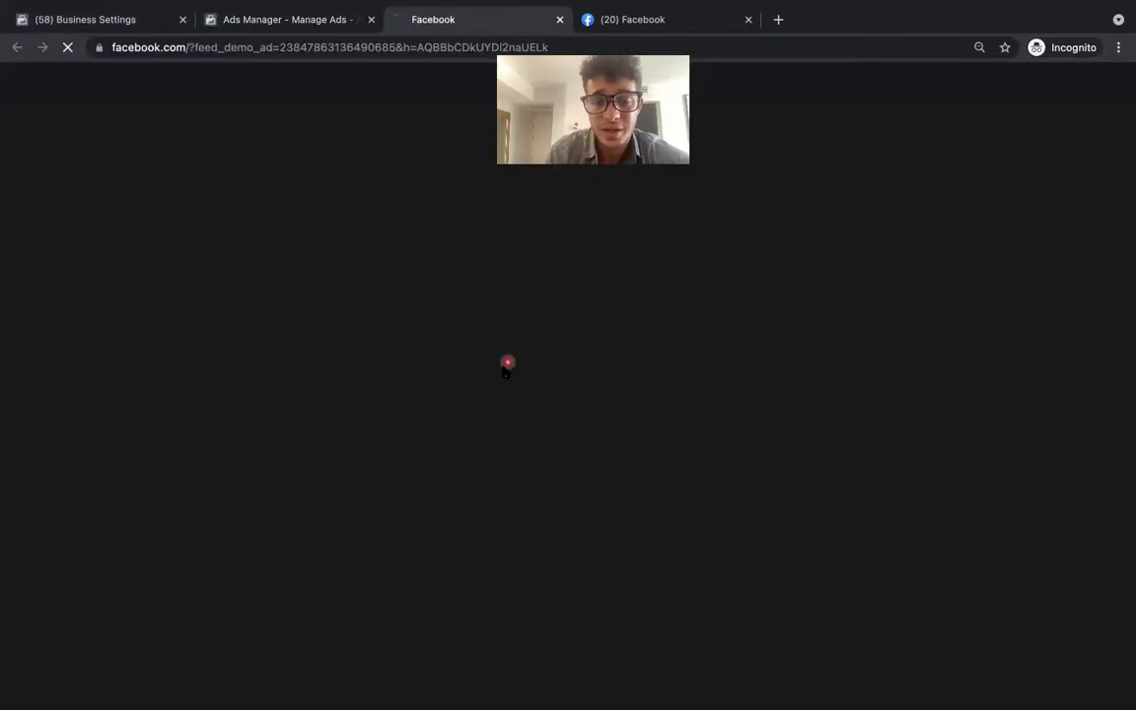
Step: Scroll the feed to the sponsored Bullseye Credit Repair video ad with its 'Get Started Today!' button
scroll(505, 370, down, 10)
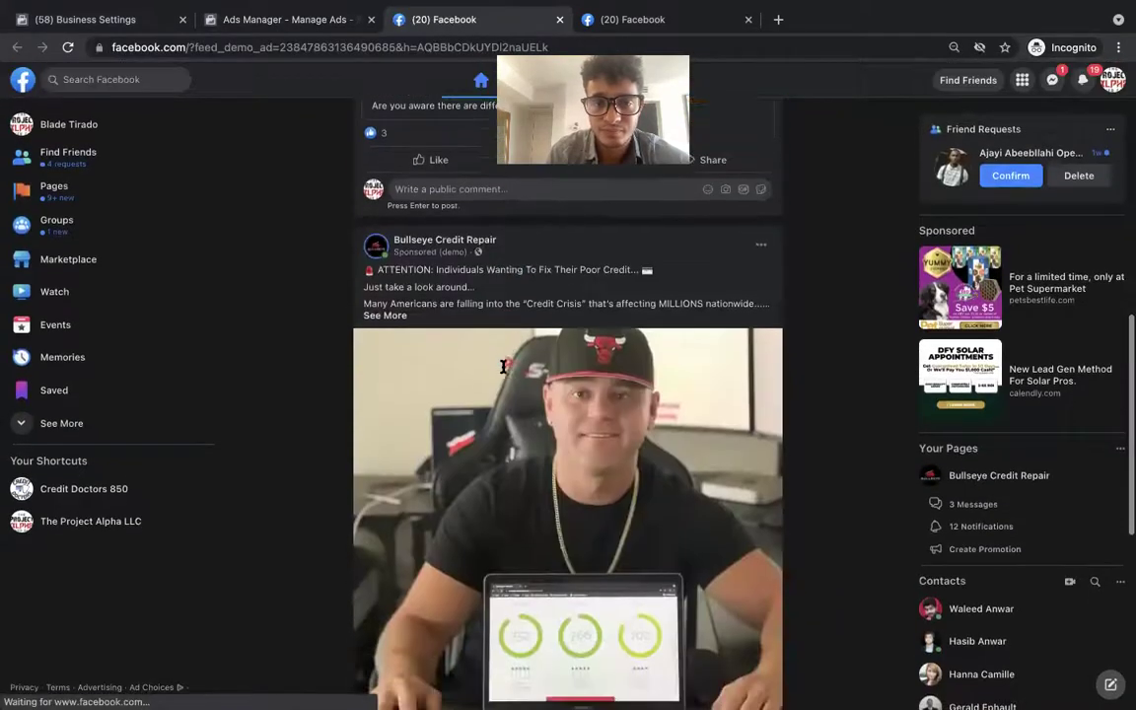
scroll(503, 373, up, 2)
scroll(503, 372, down, 2)
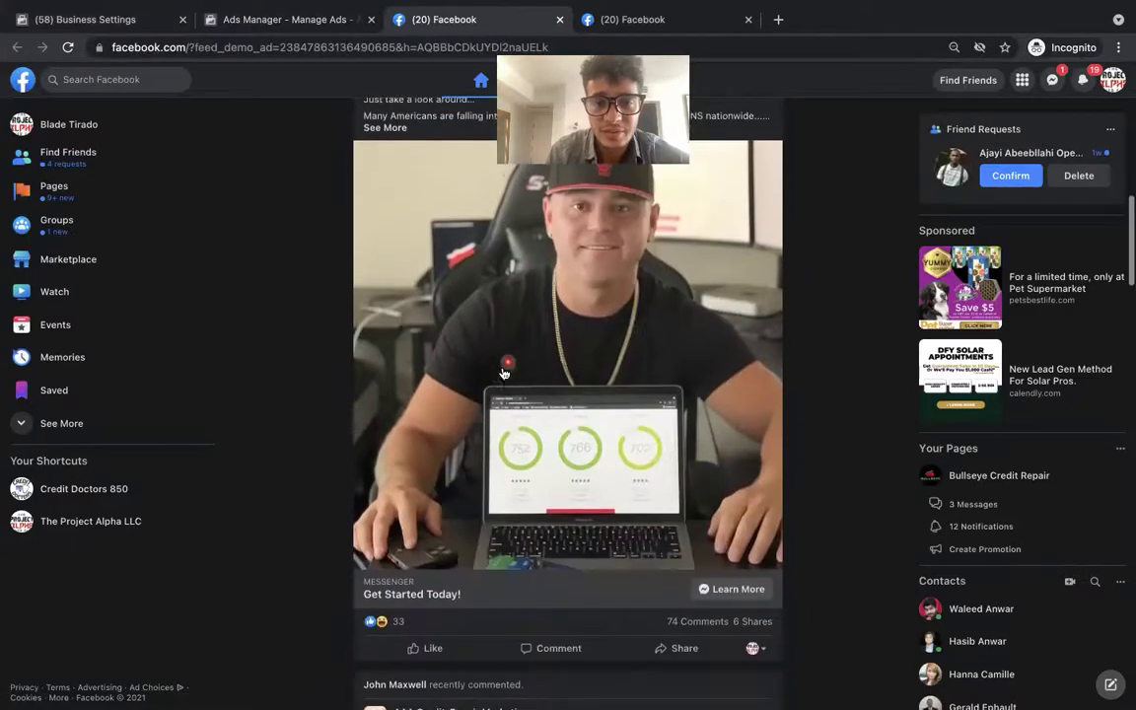
scroll(503, 373, down, 1)
scroll(503, 373, up, 2)
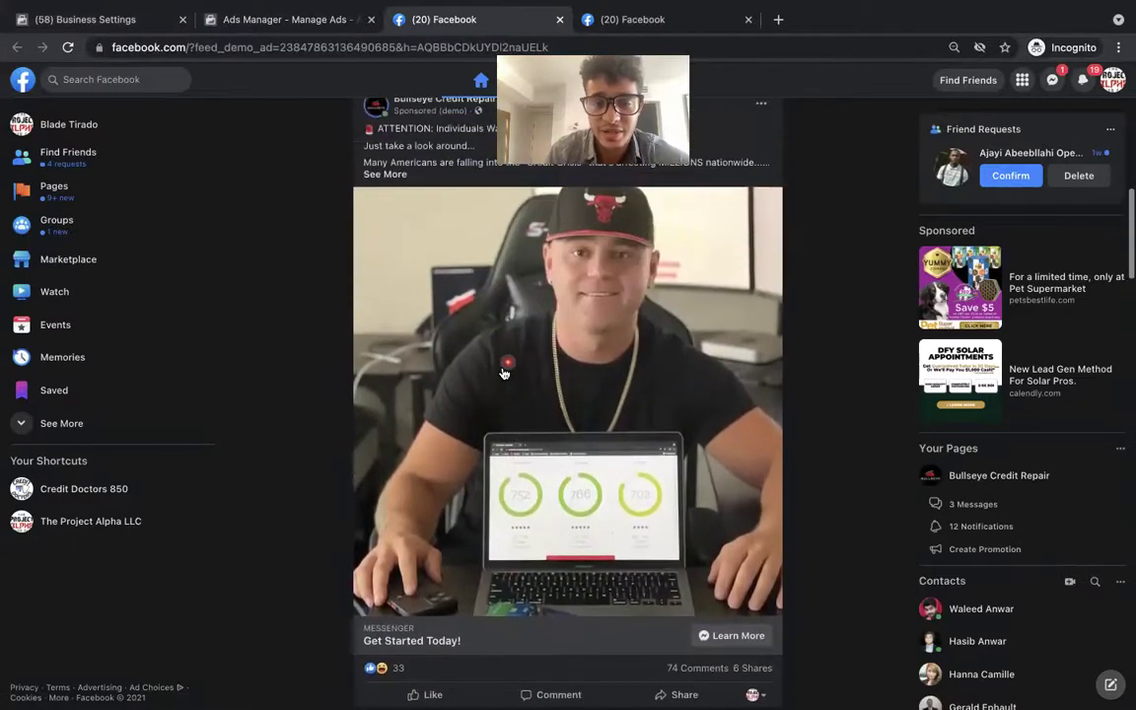